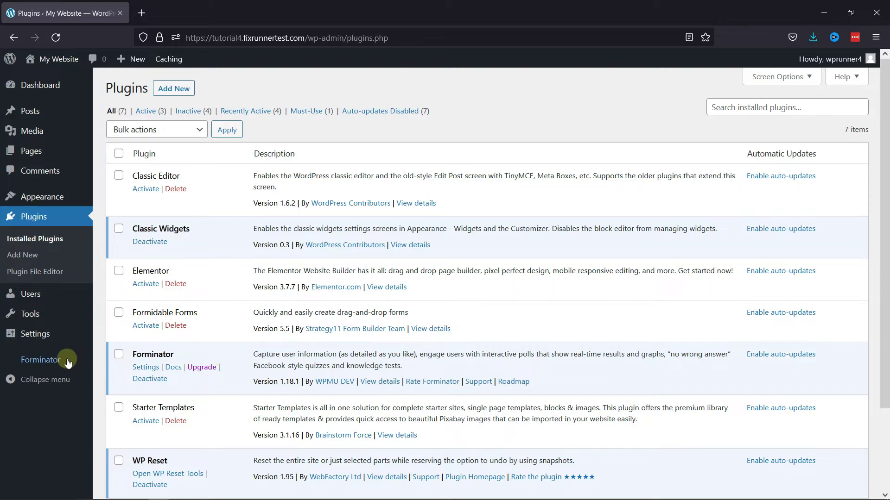
Step: From the Forminator dashboard, open Example Form for editing via its gear menu
mouse_move(41, 360)
click(122, 322)
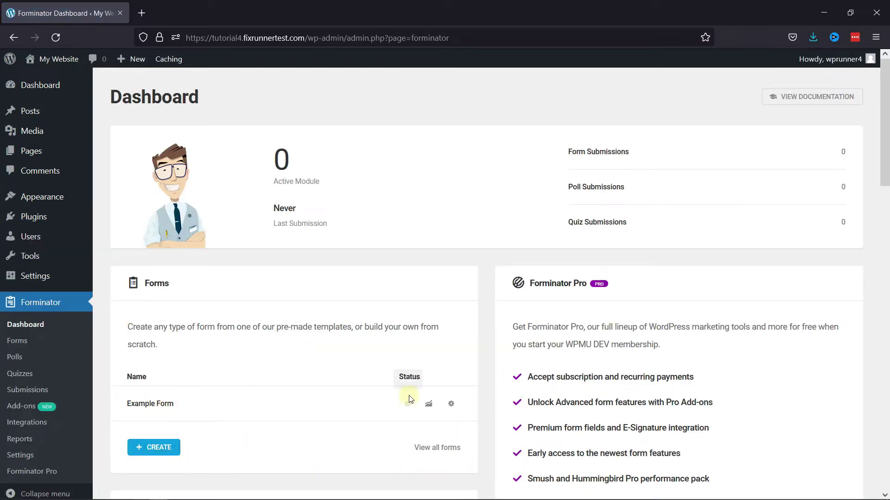
click(450, 406)
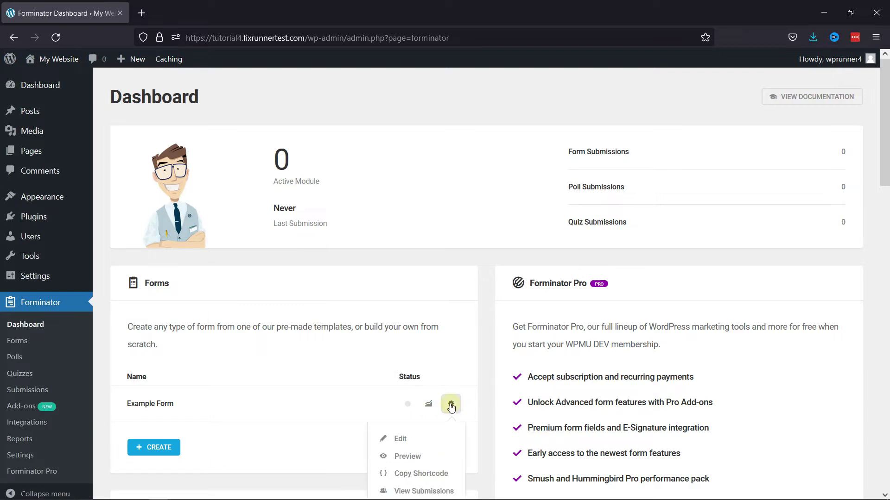
click(404, 438)
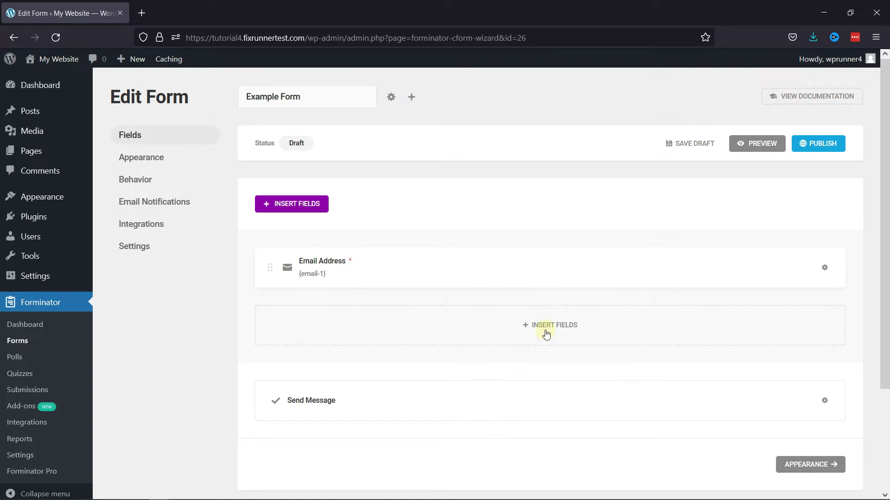
Step: Insert an Address field into Example Form beneath Email Address
click(546, 334)
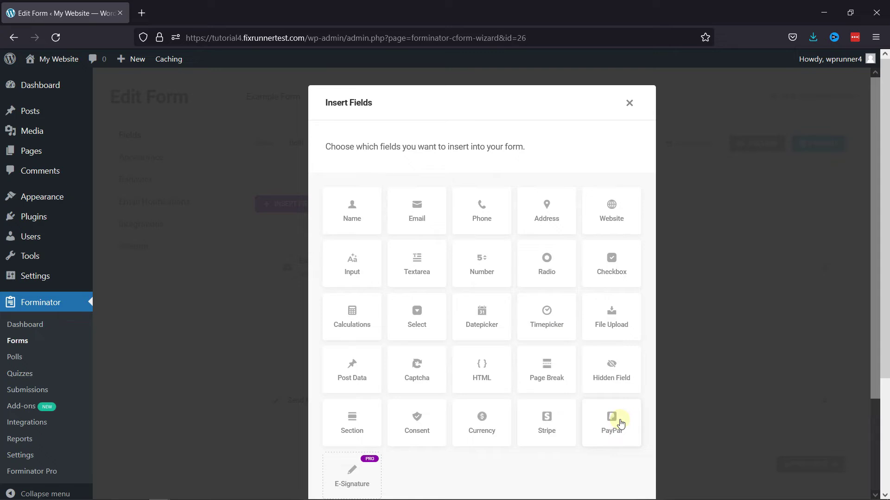
click(547, 226)
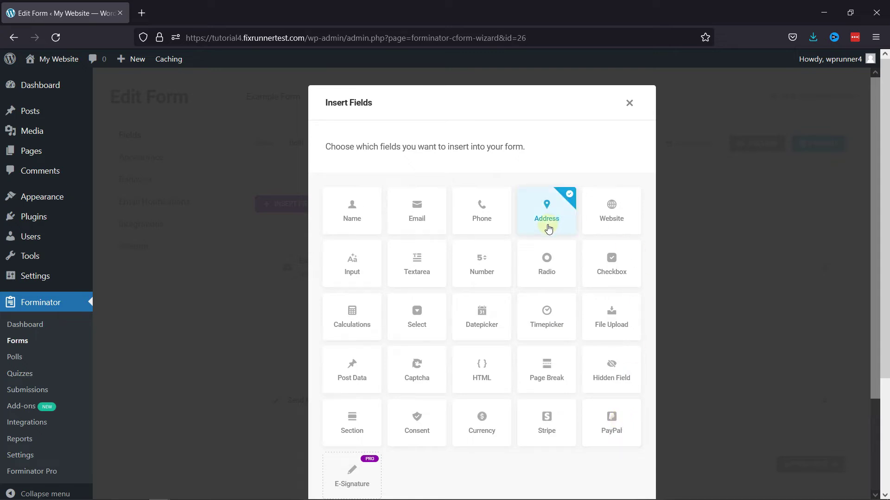
scroll(545, 347, down, 3)
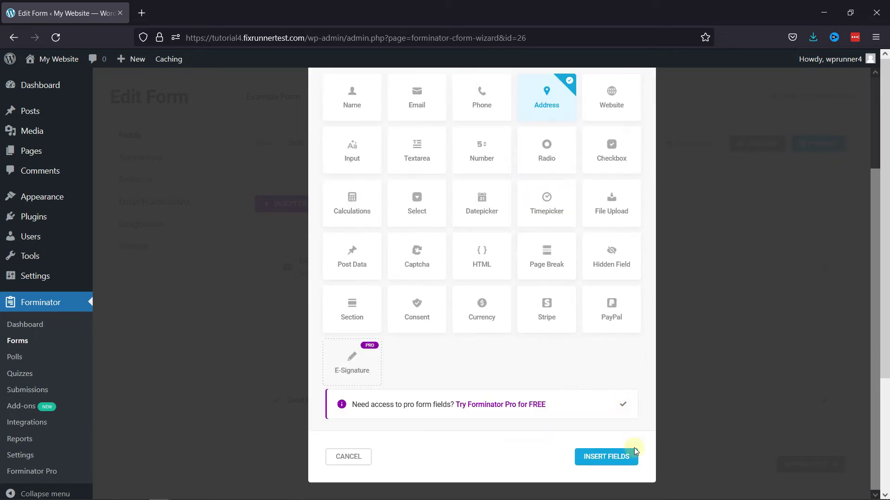
click(600, 463)
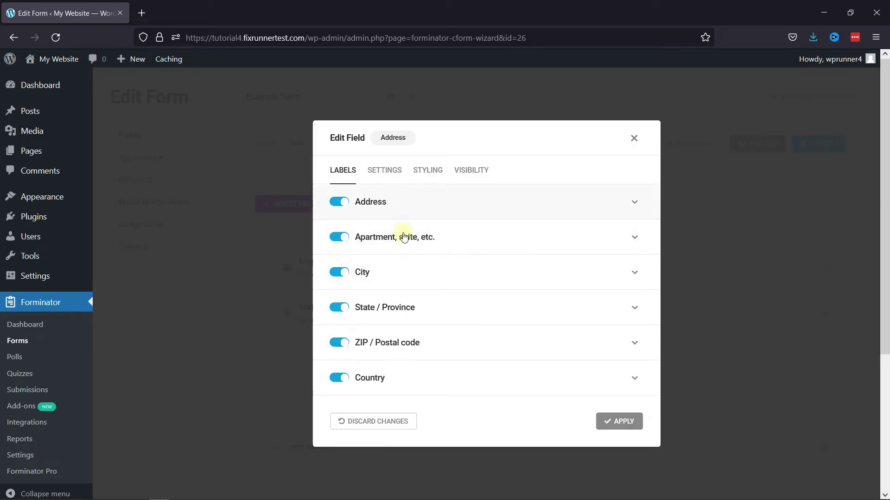
scroll(406, 342, down, 2)
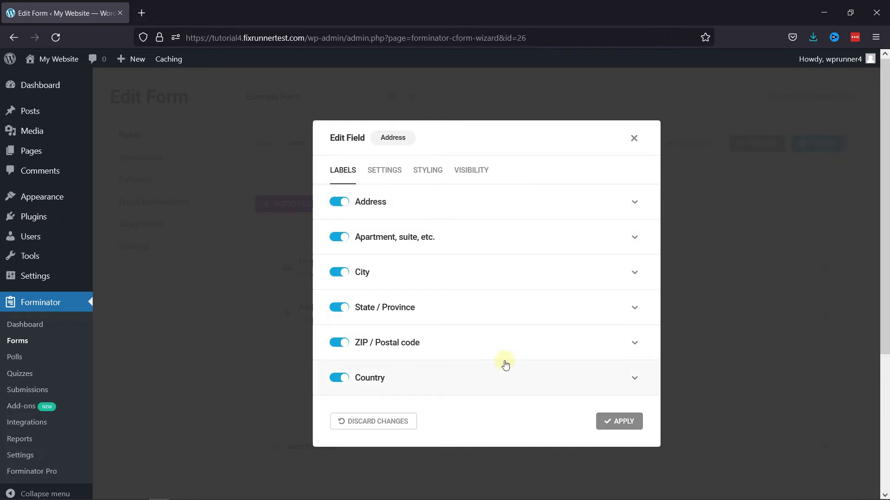
Step: Make the street Address, ZIP / Postal code and Country sub-fields required
click(386, 177)
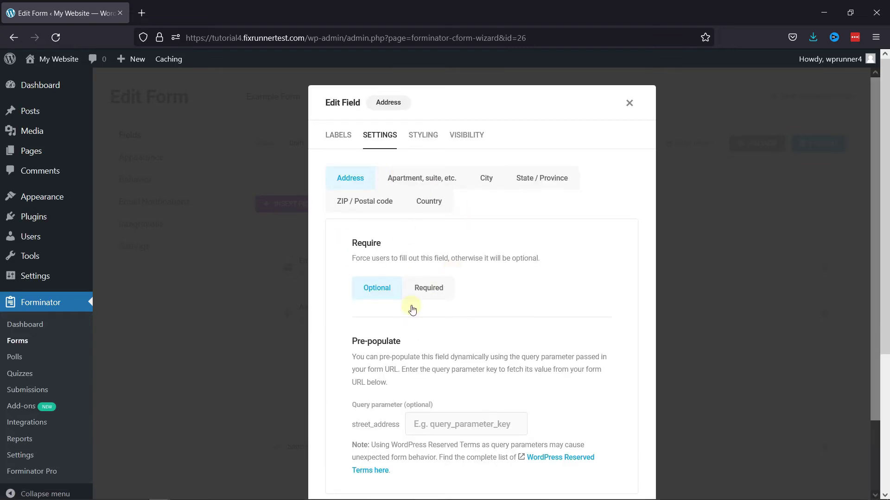
click(422, 286)
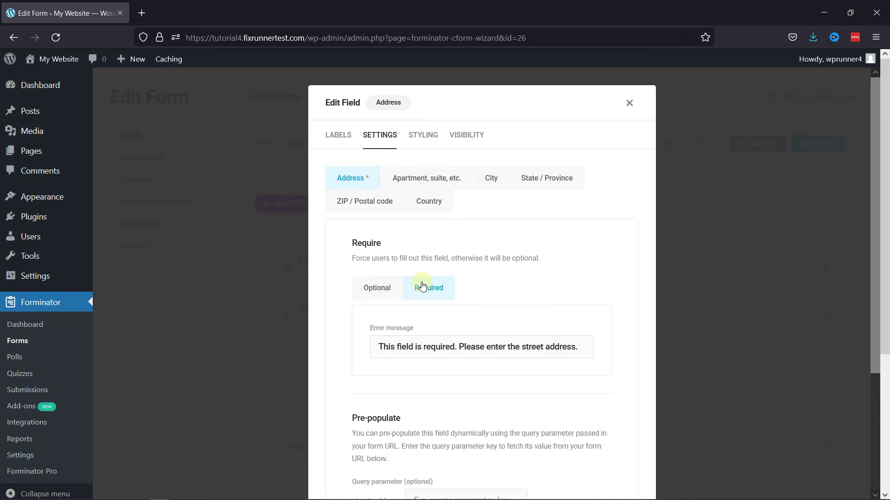
click(386, 202)
click(439, 293)
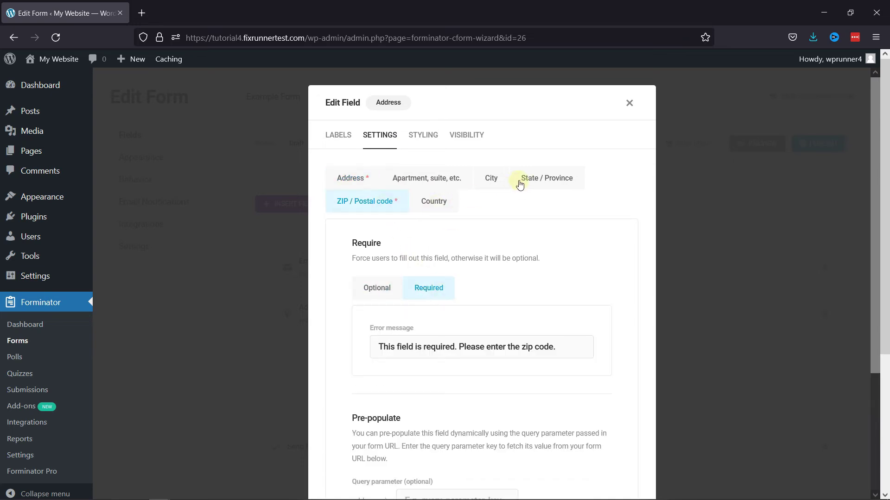
click(453, 209)
click(439, 286)
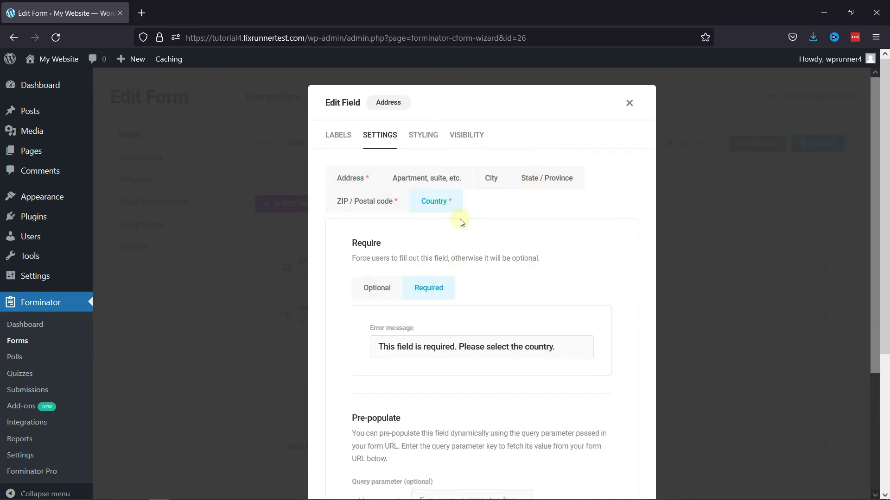
Step: Make the apartment/suite and City sub-fields required, then review the Styling CSS class options
click(457, 177)
click(449, 288)
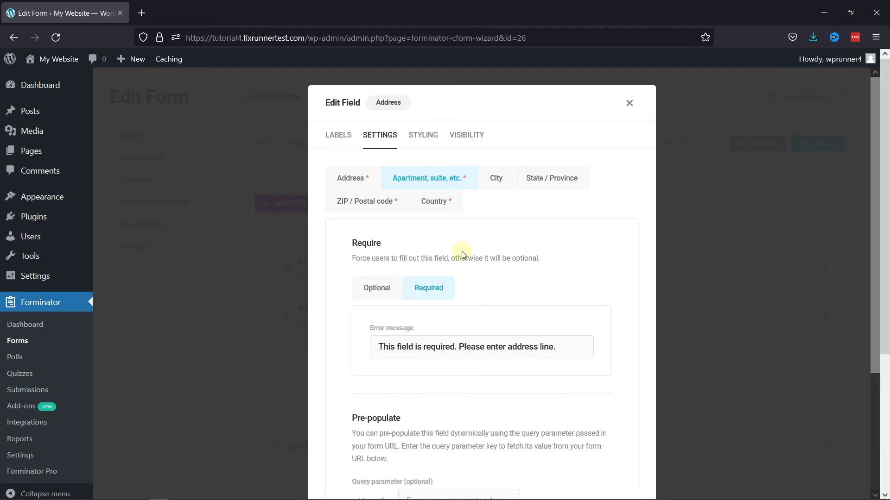
click(498, 179)
click(435, 285)
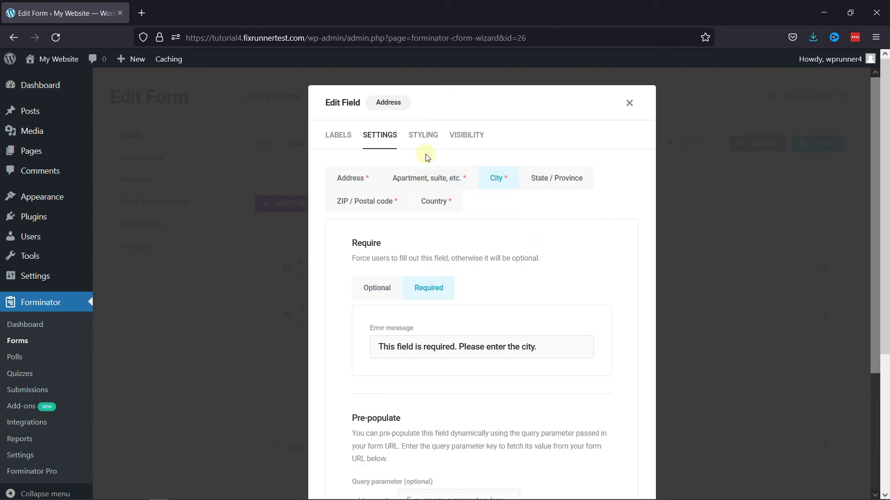
click(422, 136)
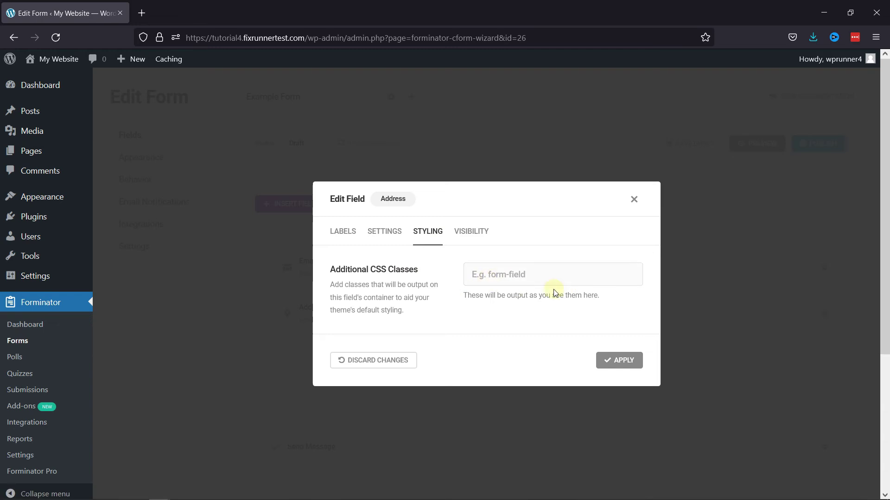
Step: Confirm the required asterisks under Labels and apply the Address field changes
click(345, 232)
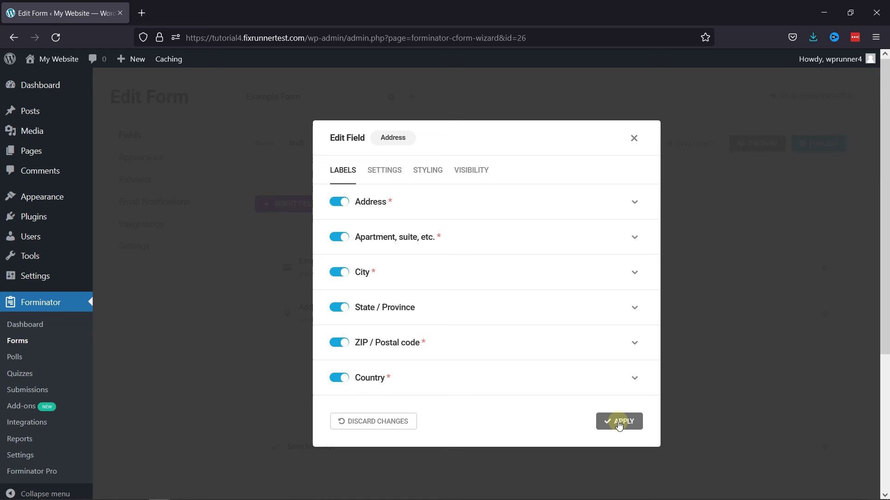
click(618, 422)
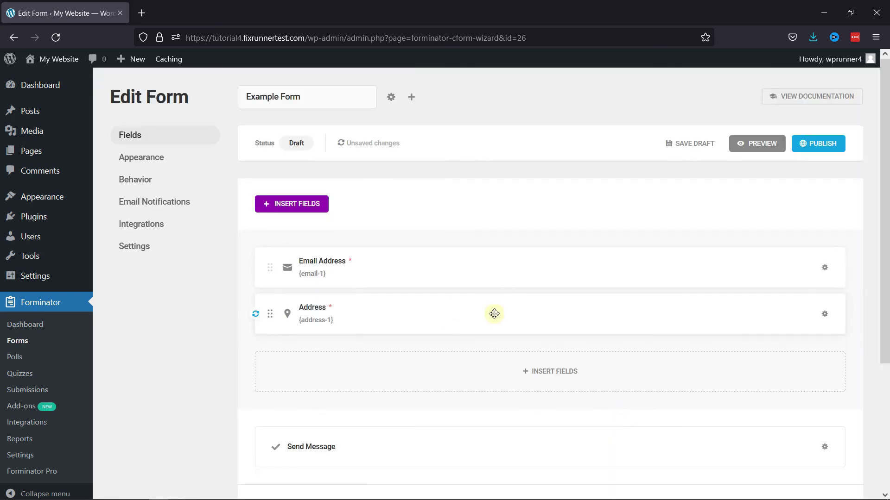
Step: Preview Example Form with its required street, apartment, city, ZIP and country inputs
click(751, 143)
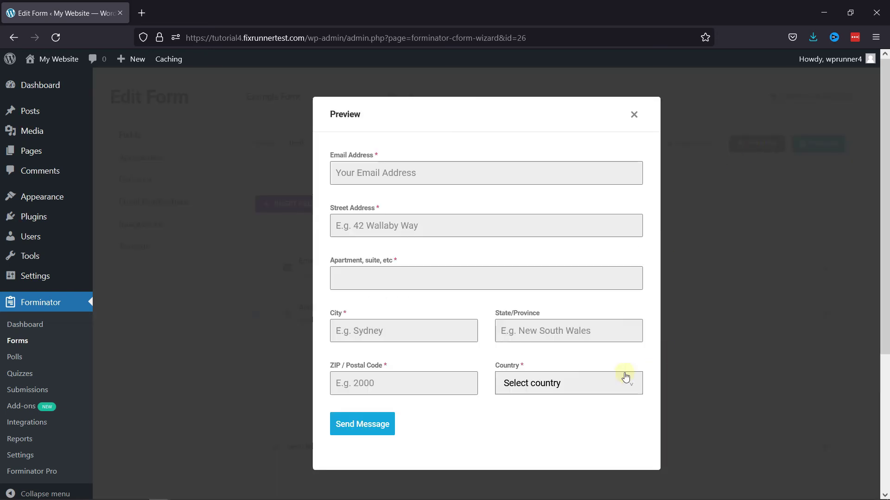